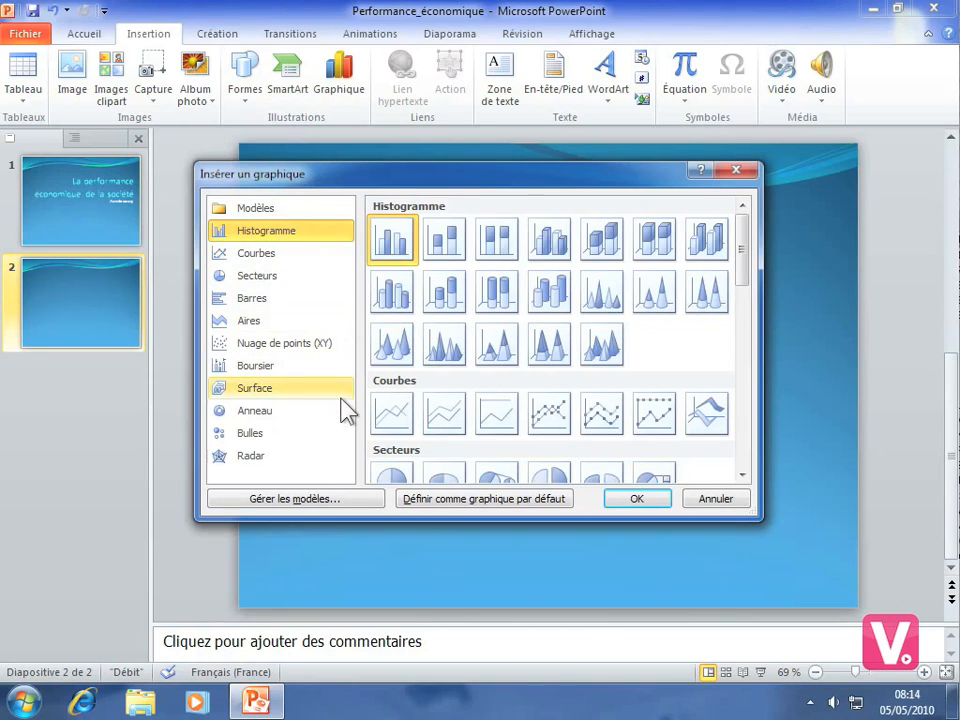
Insert a clustered column chart, the first Histogramme type, on slide 2.
left_click(256, 390)
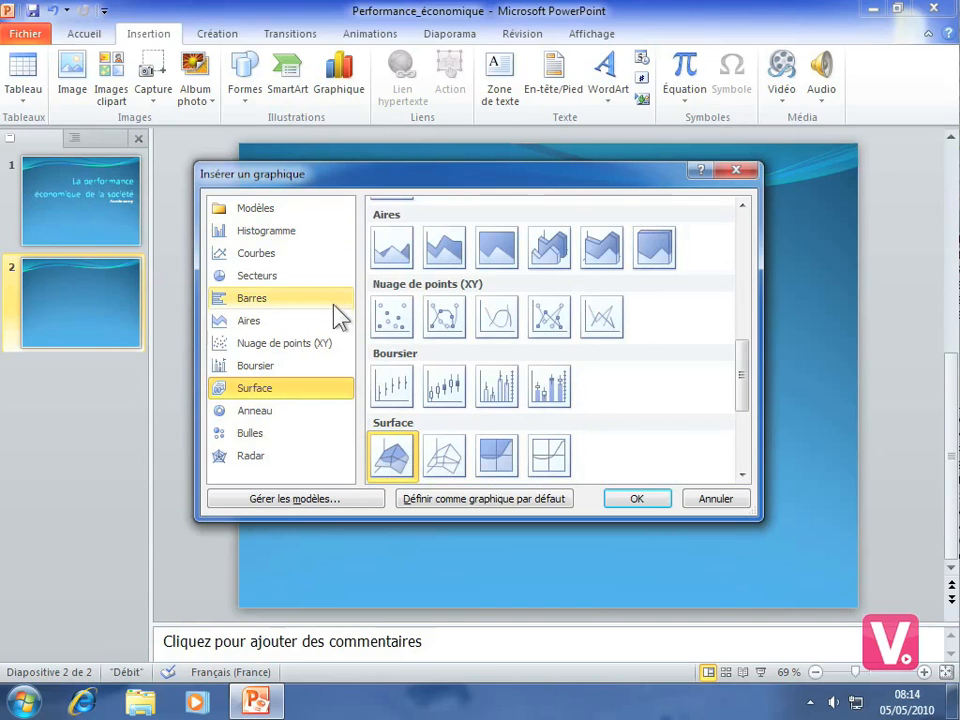
left_click(255, 234)
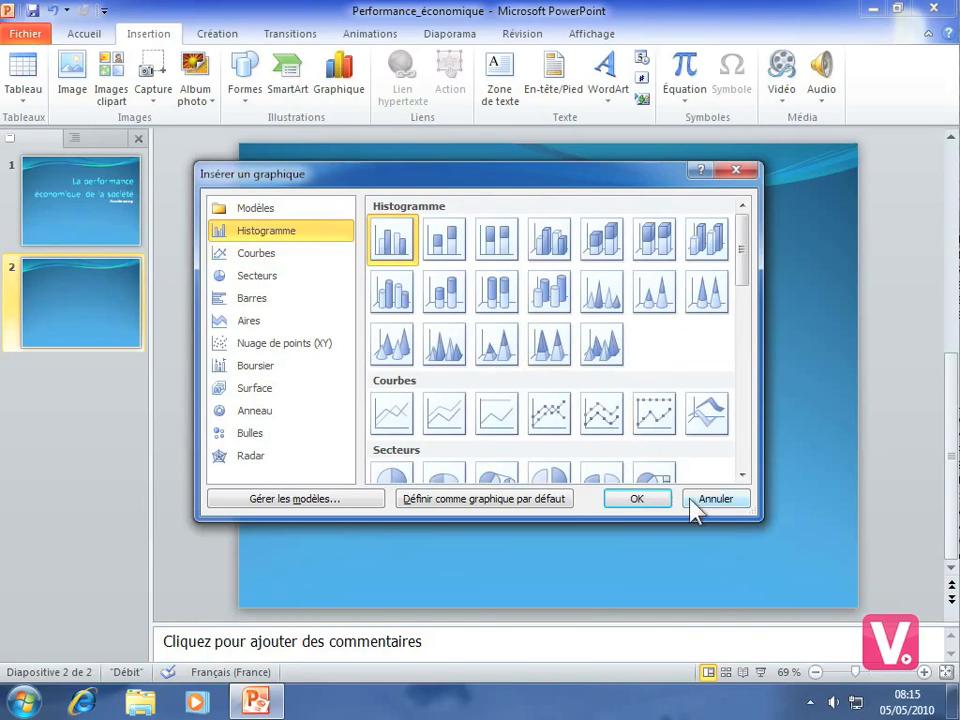
left_click(638, 500)
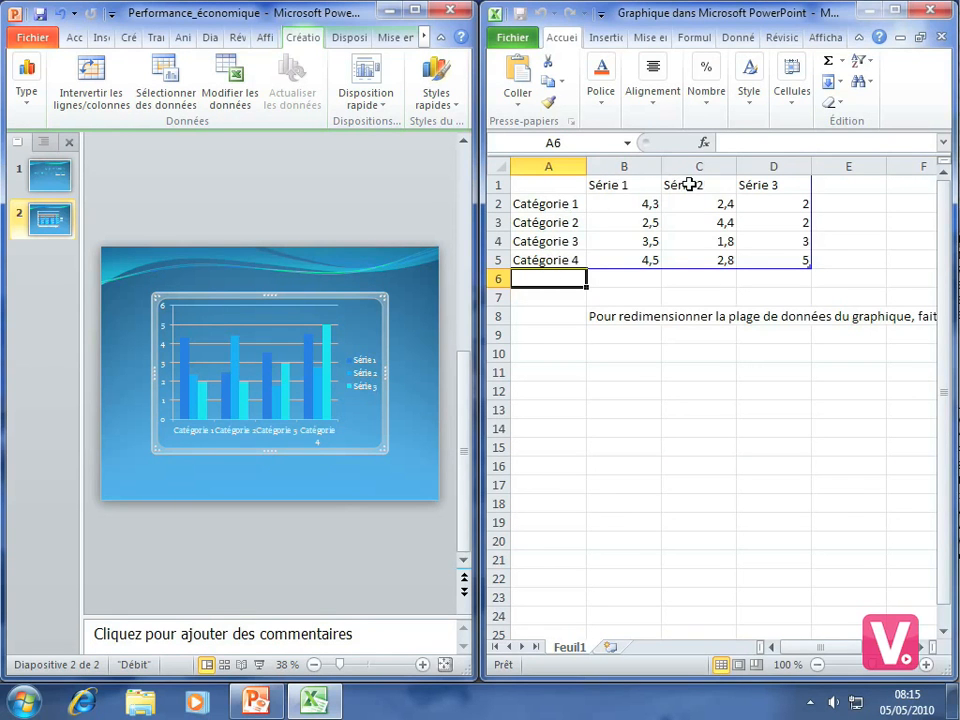
Rename the first two chart categories in the data sheet as Année 2008 and Année 2009.
left_click(558, 203)
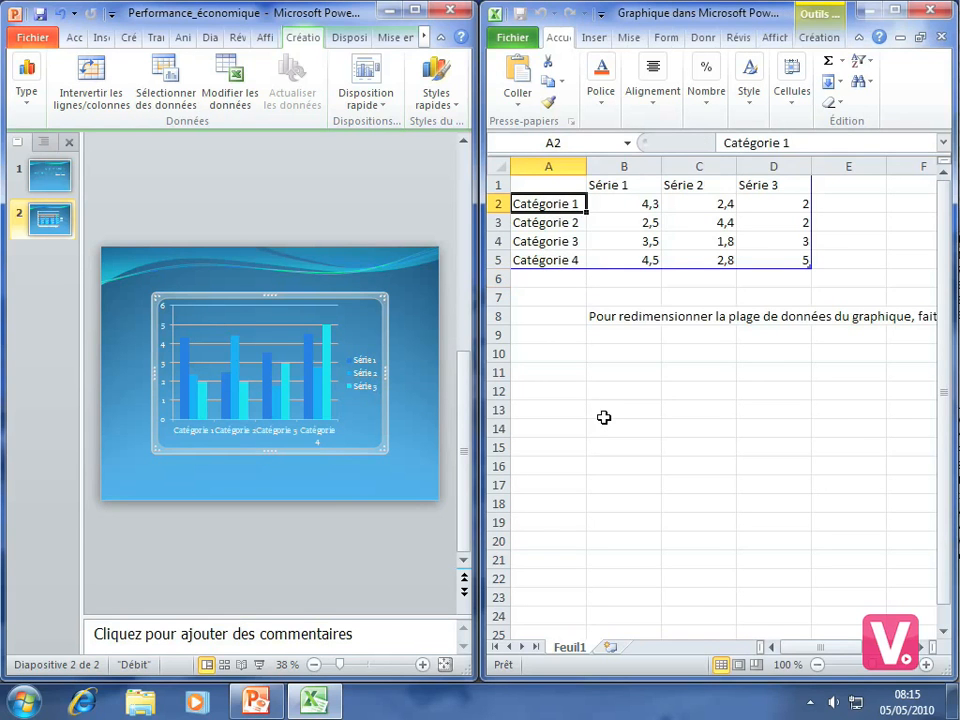
type("Année 200")
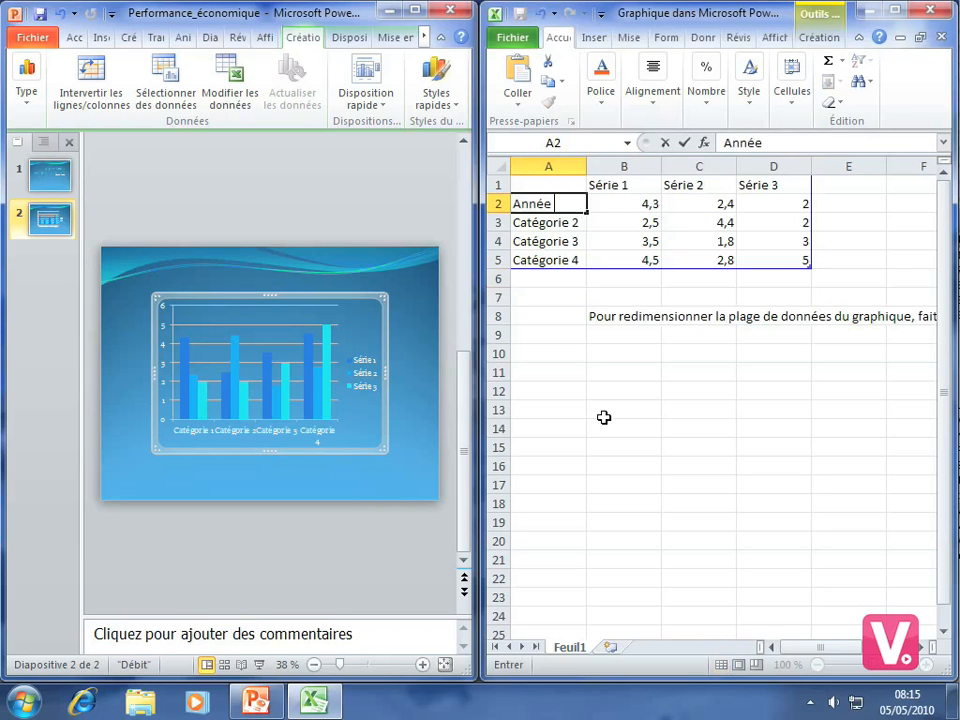
type("8")
key("Return")
type("A")
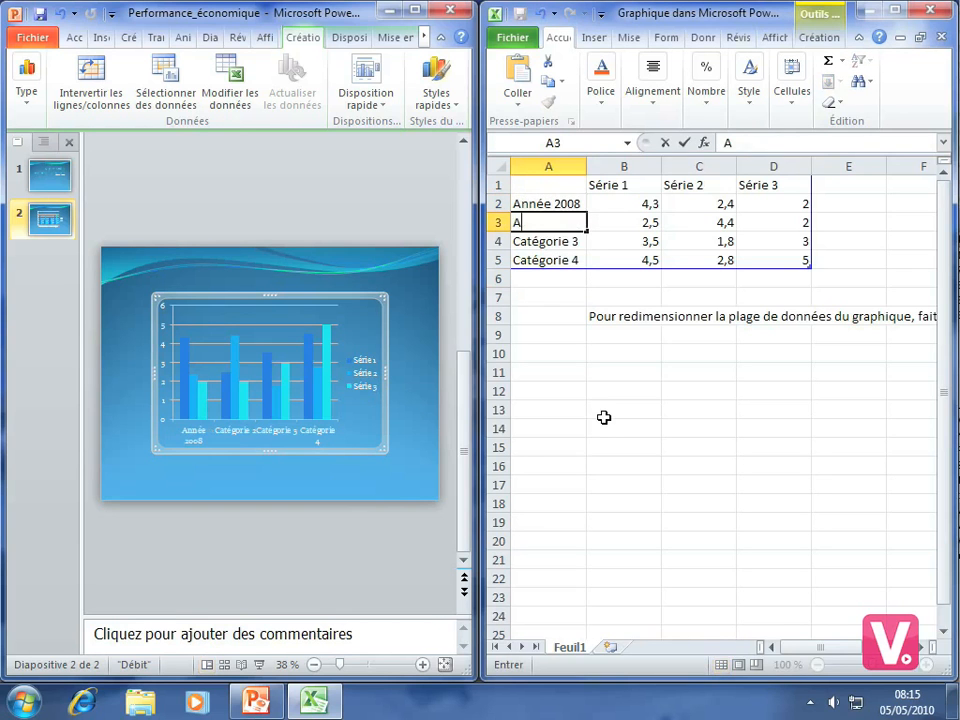
type("nnée 2009")
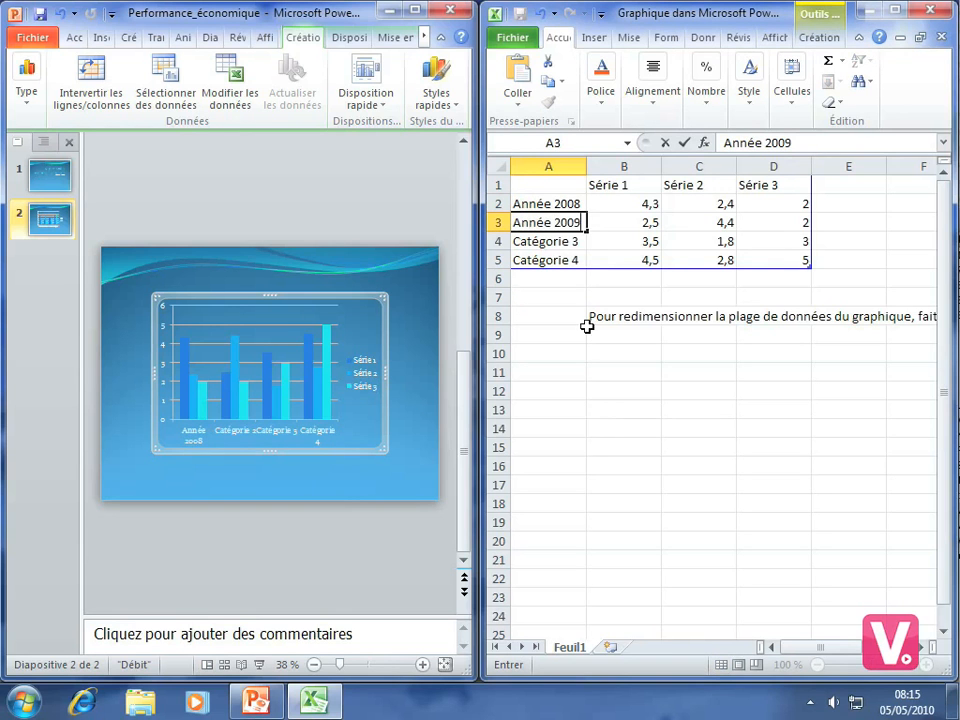
Clear the contents of the Catégorie 3 and Catégorie 4 rows, cells A4 to D5.
left_click(543, 241)
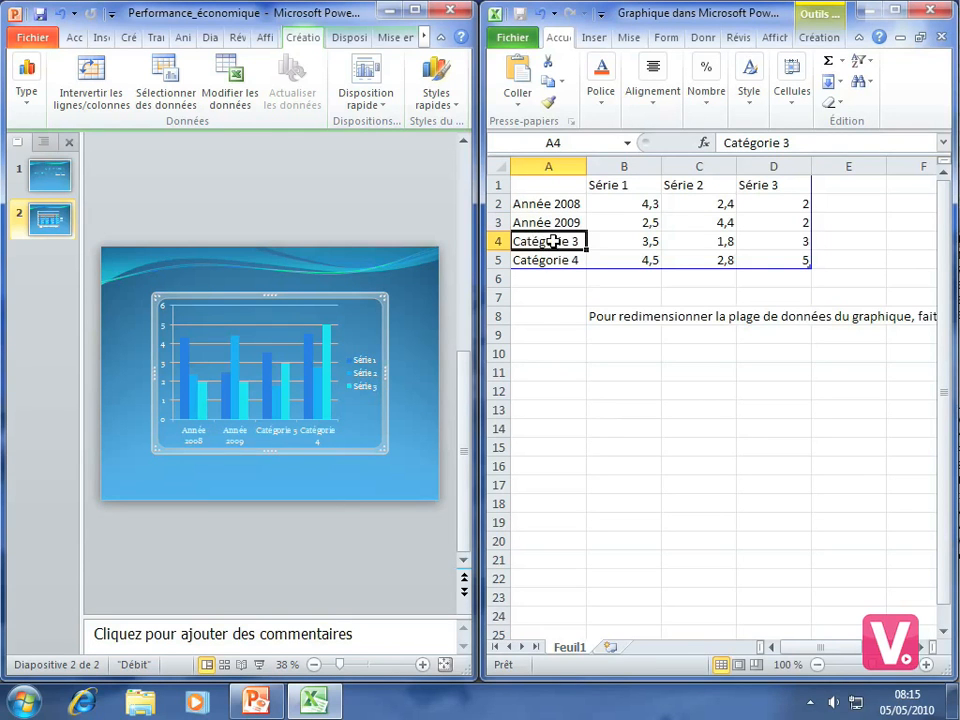
left_click_drag(549, 242, 765, 257)
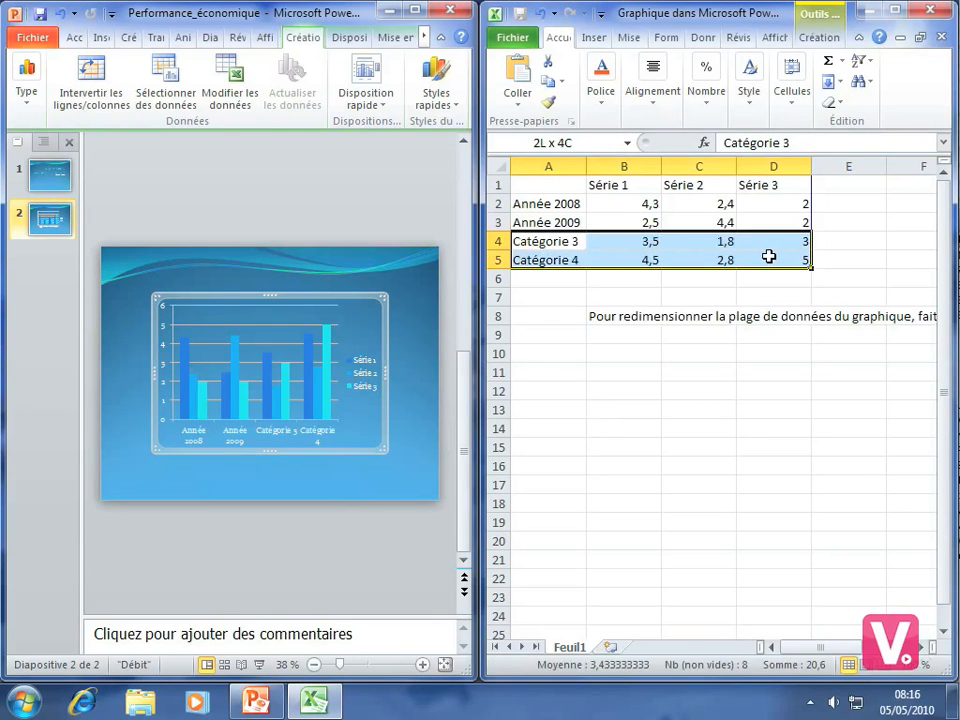
right_click(652, 258)
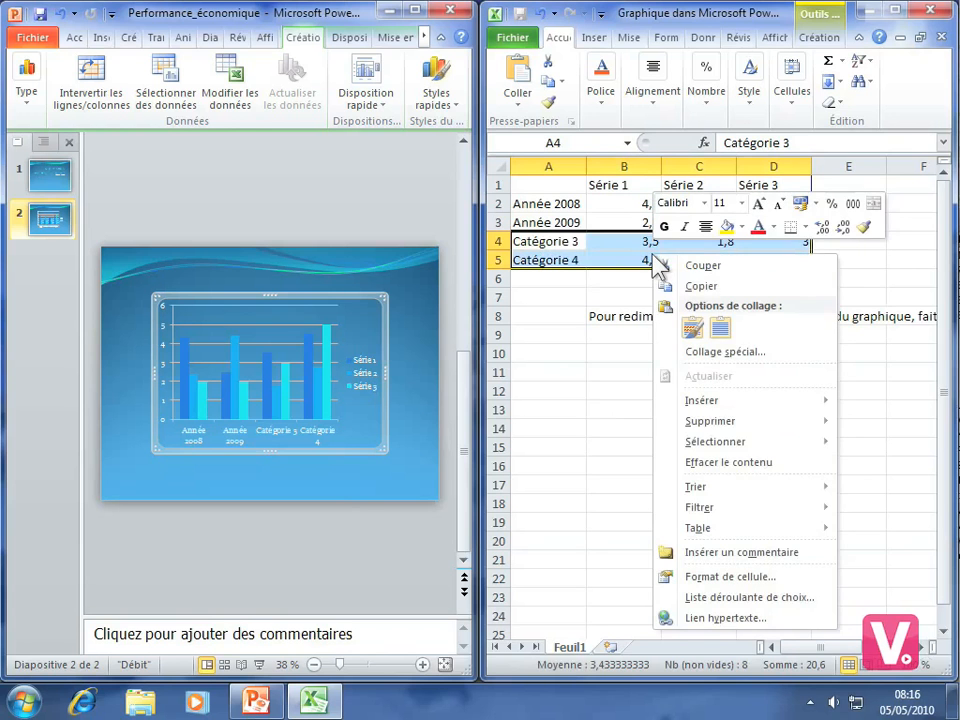
left_click(750, 463)
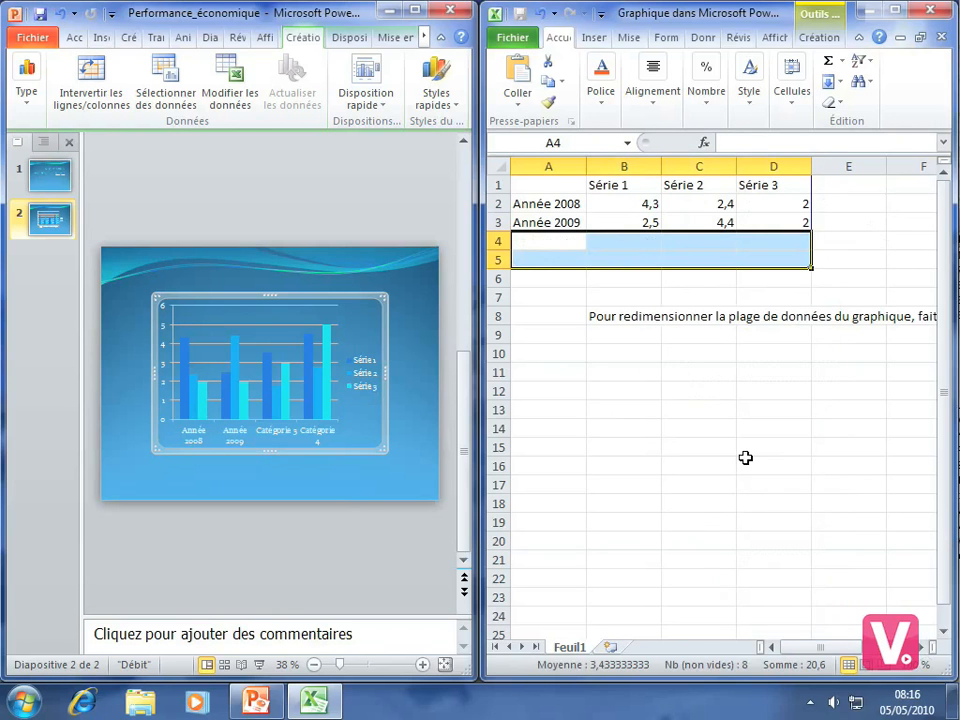
left_click(720, 284)
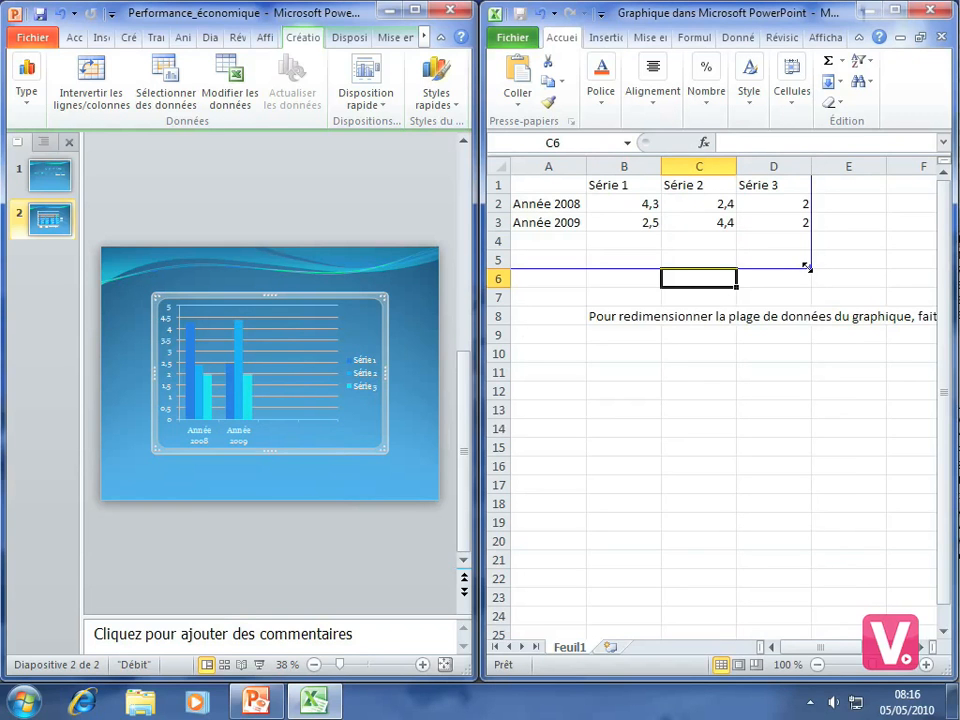
Shrink the chart's data range to A1:C3 and clear the contents of the Série 3 column.
mouse_move(806, 265)
left_mouse_down()
mouse_move(803, 252)
mouse_move(722, 226)
mouse_move(726, 191)
left_mouse_up()
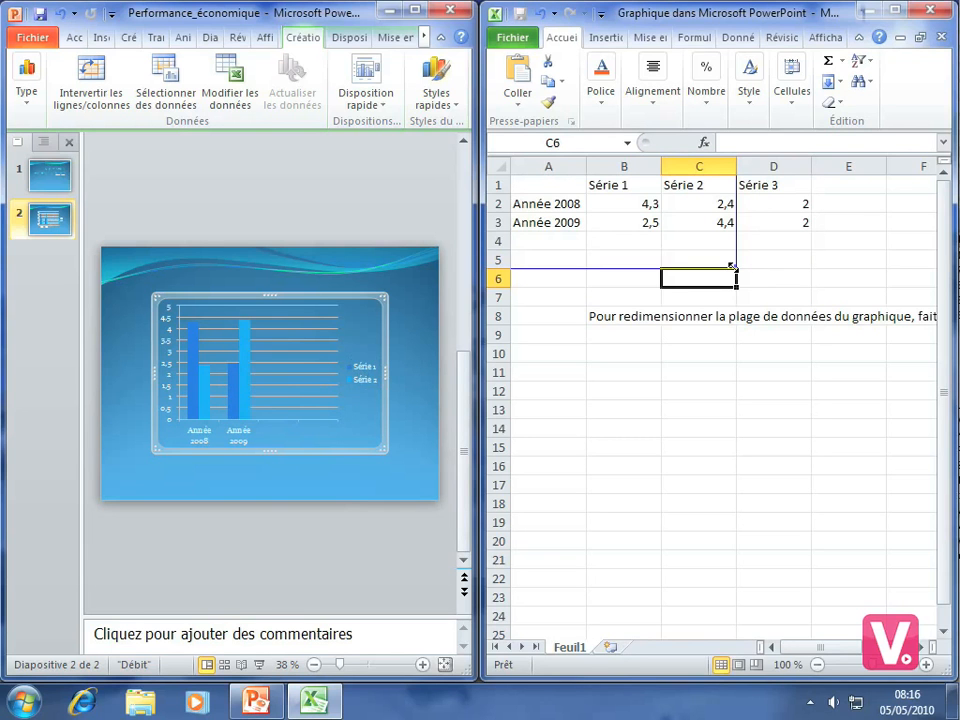
left_click_drag(733, 266, 736, 230)
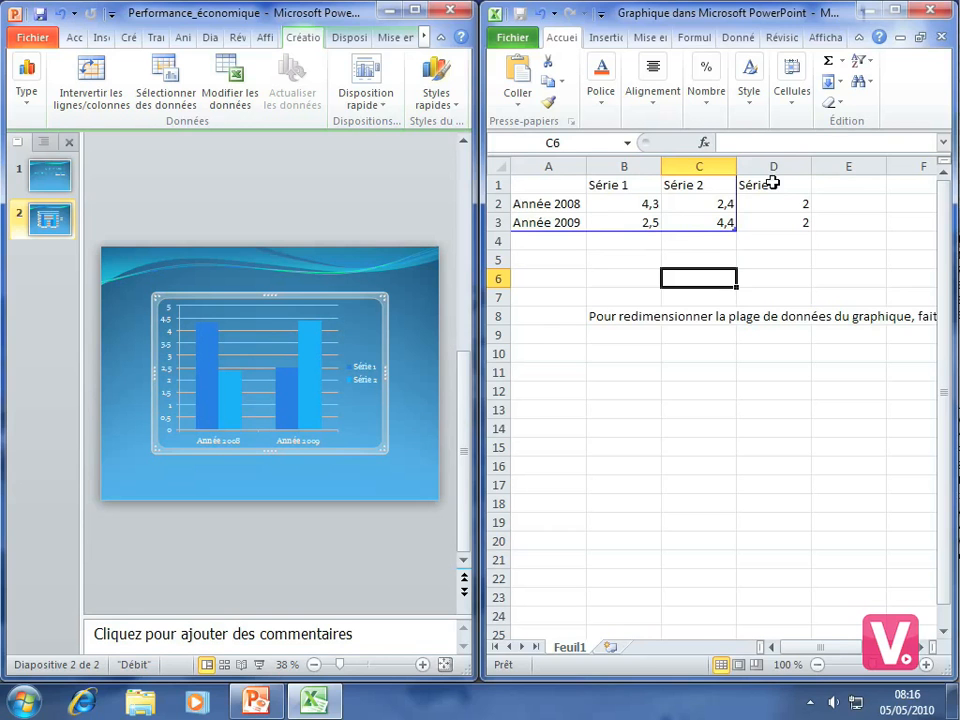
left_click_drag(773, 183, 765, 221)
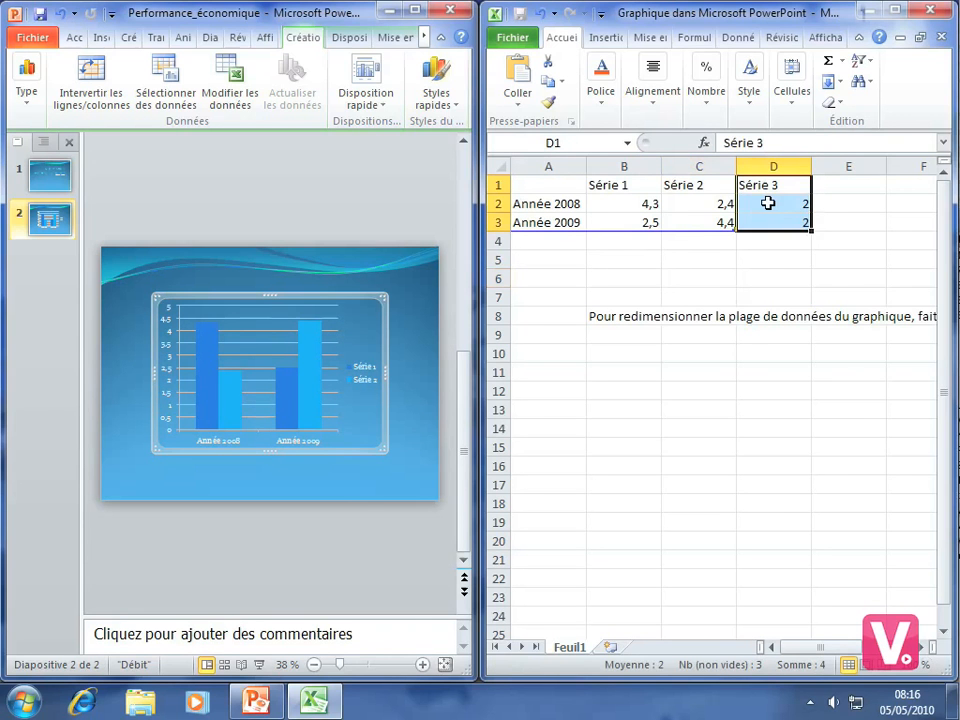
right_click(776, 212)
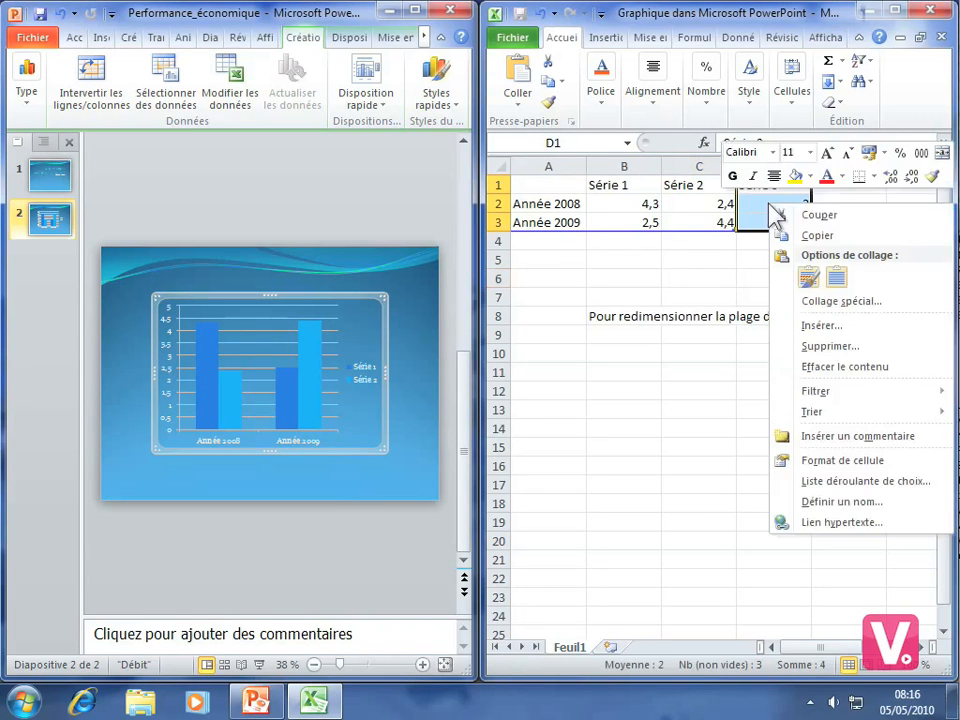
left_click(846, 367)
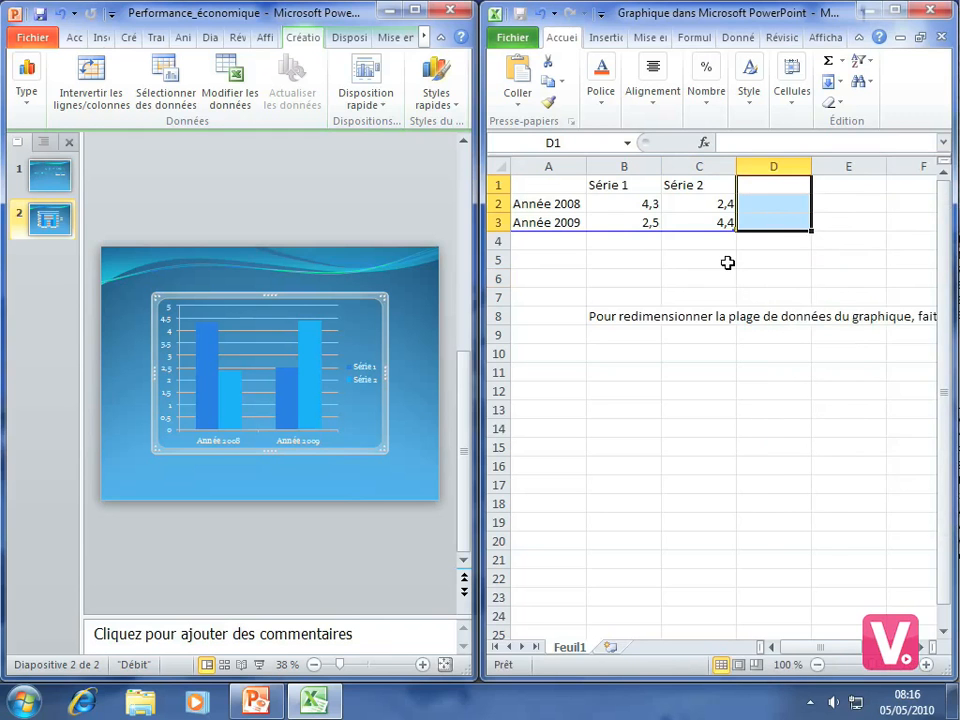
Rename the two series headers as Chiffre d'affaire and Bénéfice, and widen column B to fit its header.
left_click(604, 185)
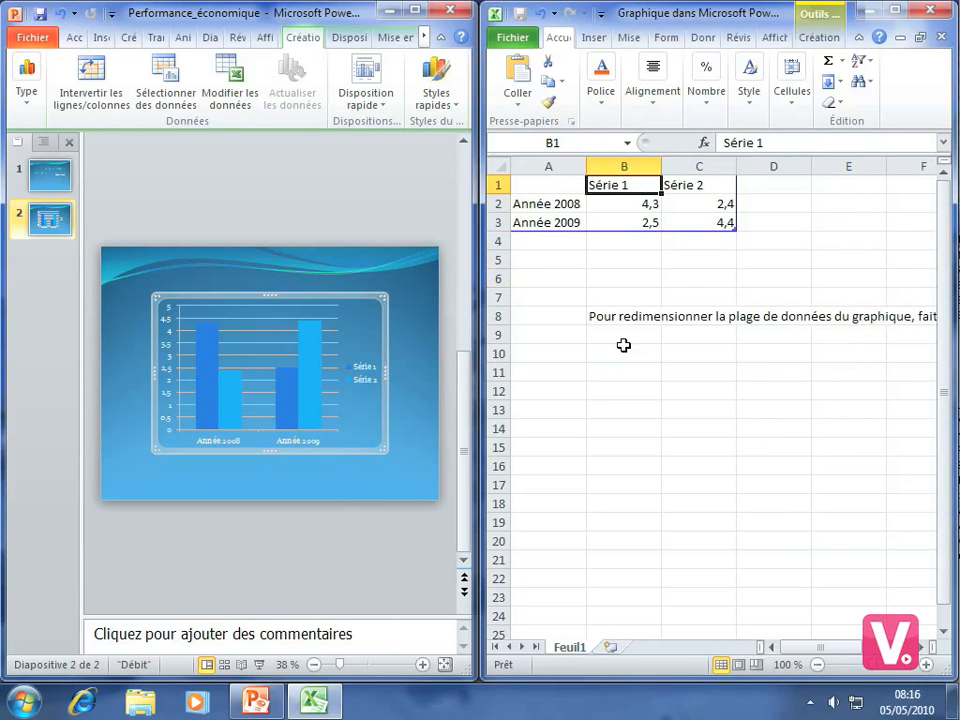
type("Chiffre d")
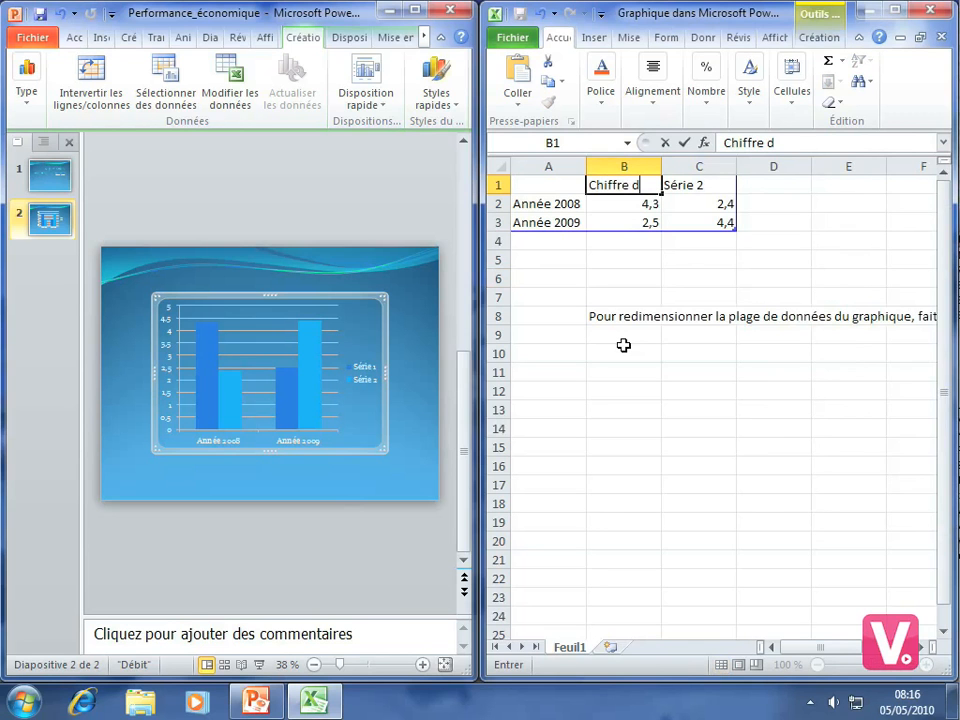
type("'affaire")
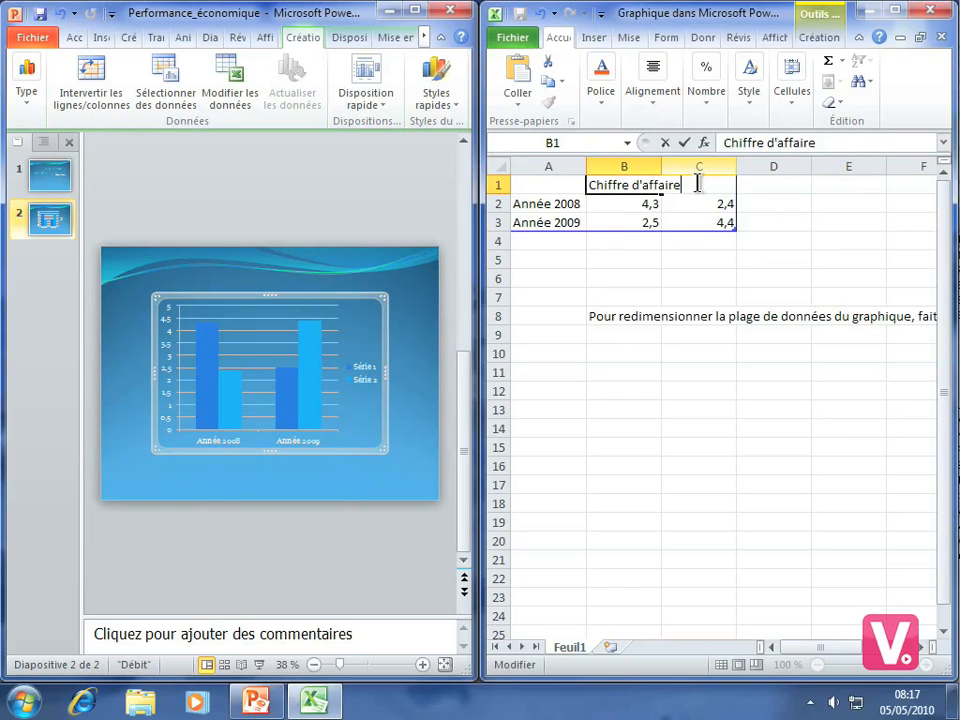
key("Return")
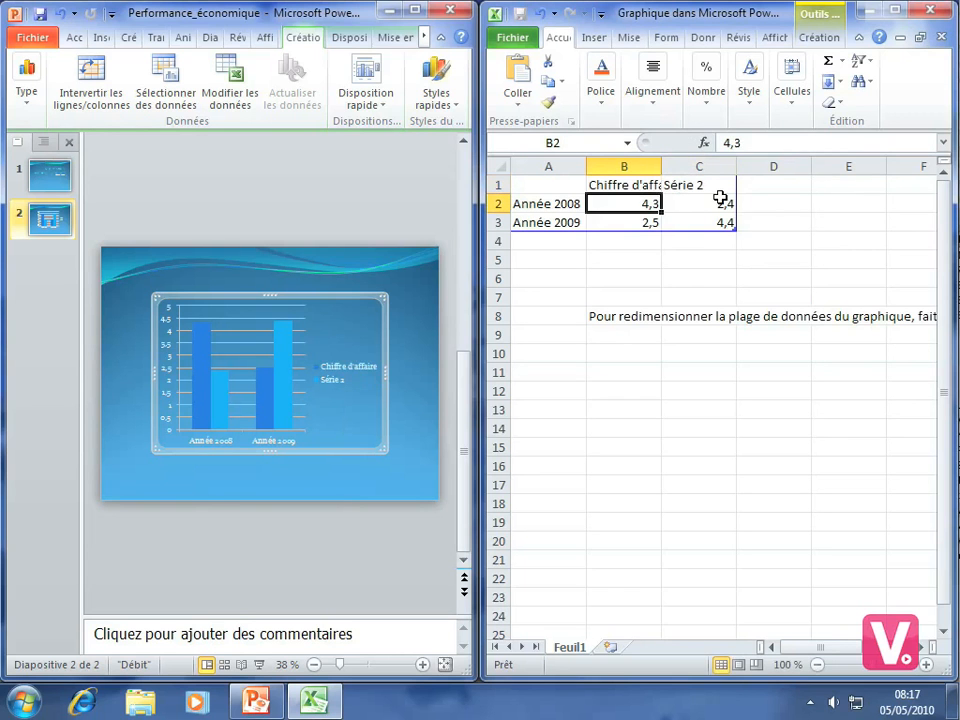
left_click(690, 186)
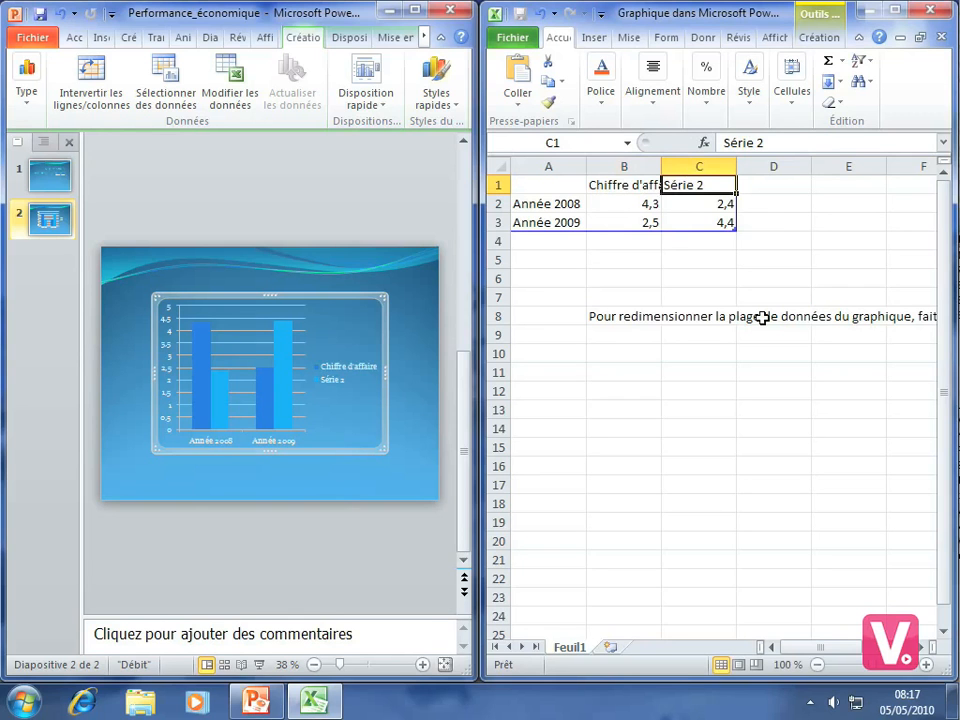
type("Bénéfice")
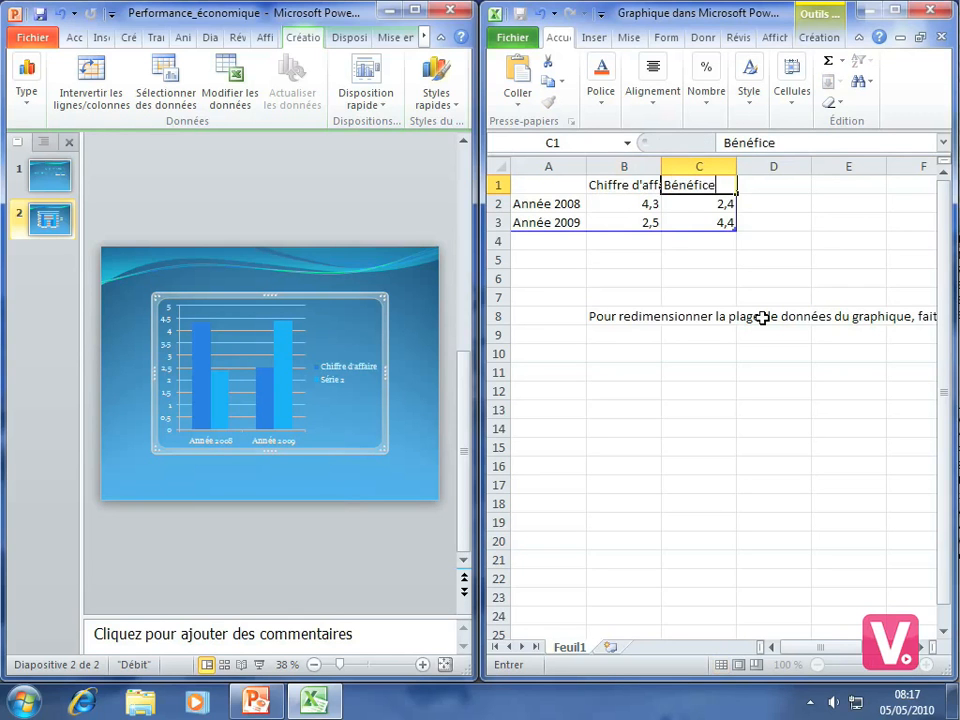
key("Return")
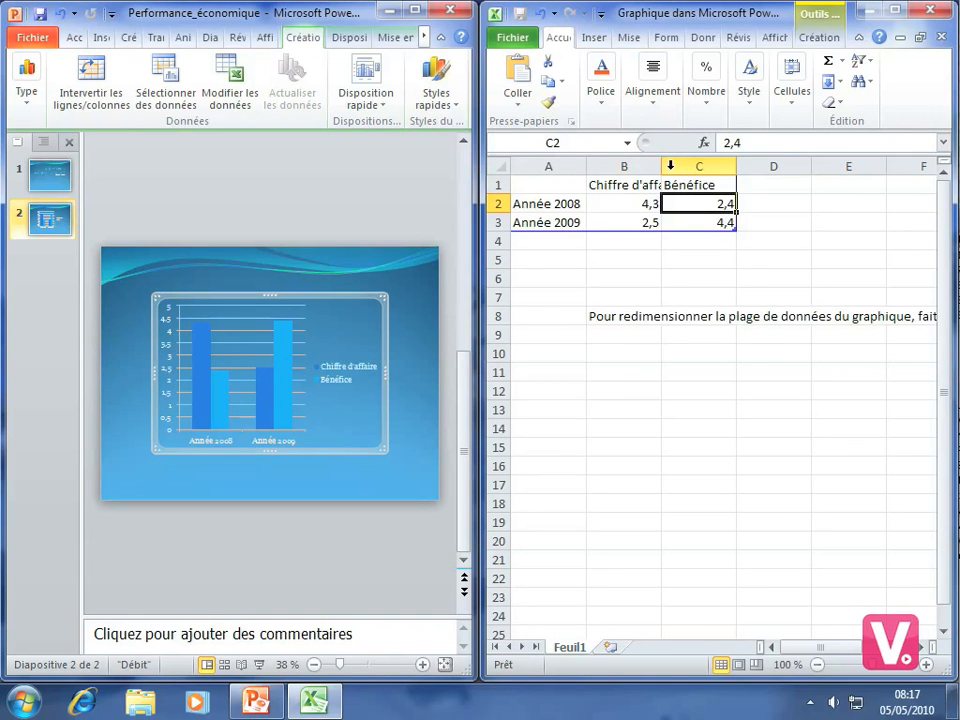
left_click_drag(659, 164, 697, 164)
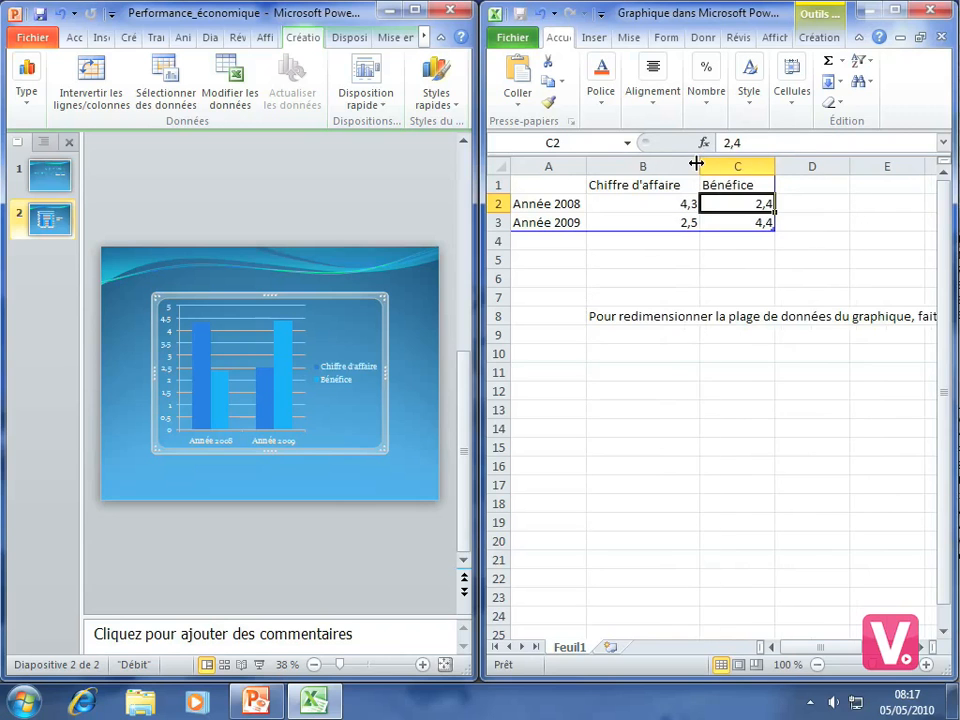
Set the Chiffre d'affaire values to 100 000 for Année 2008 and 150 000 for Année 2009.
left_click(662, 204)
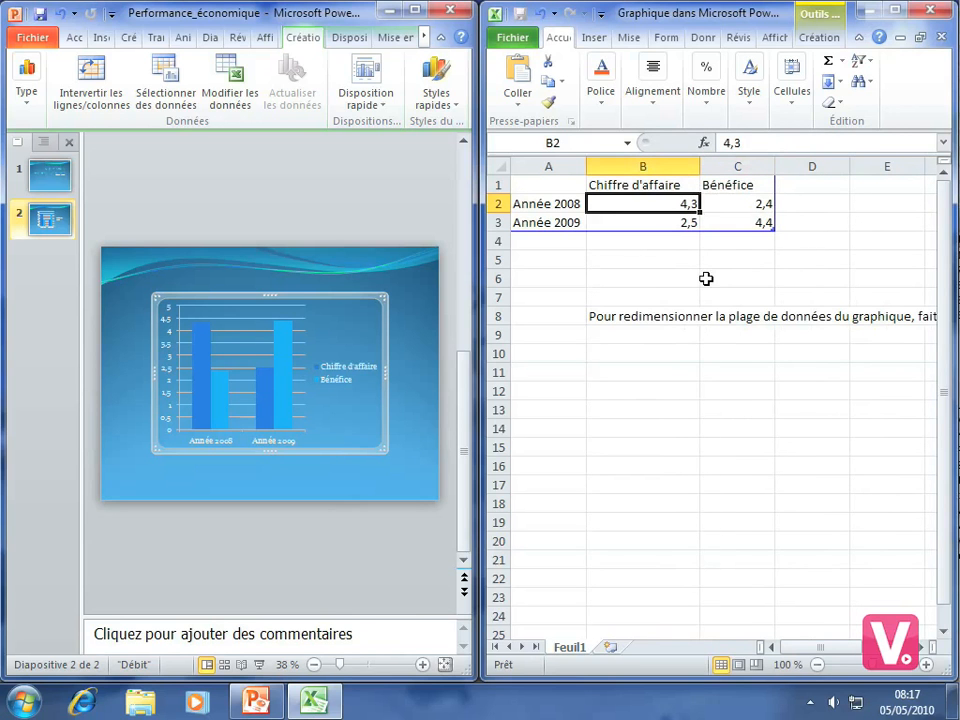
type("100")
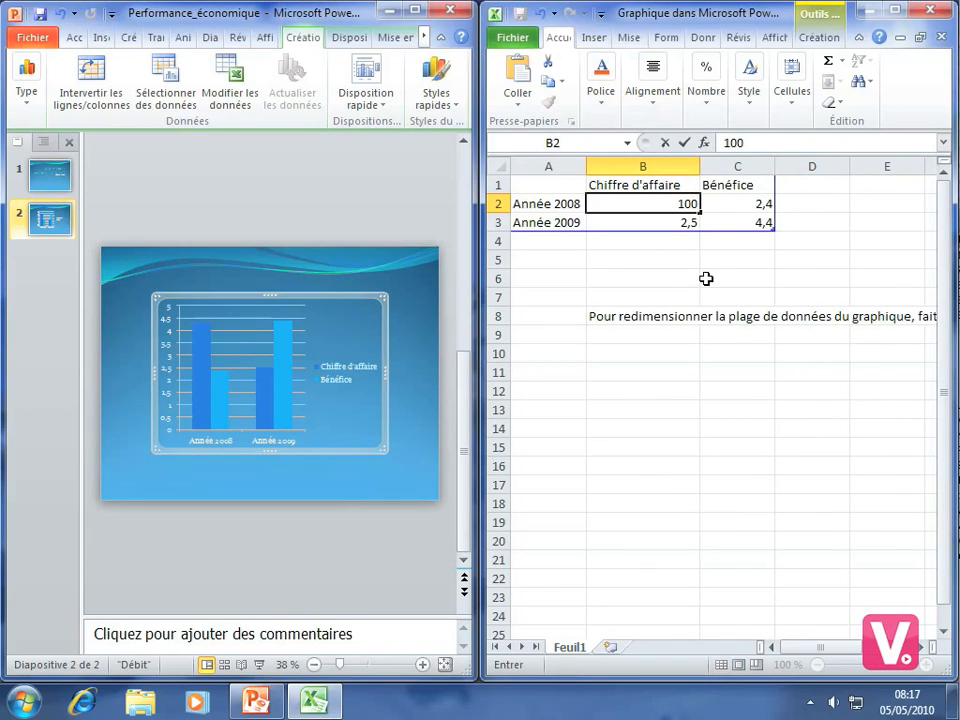
type(" 000")
key("Return")
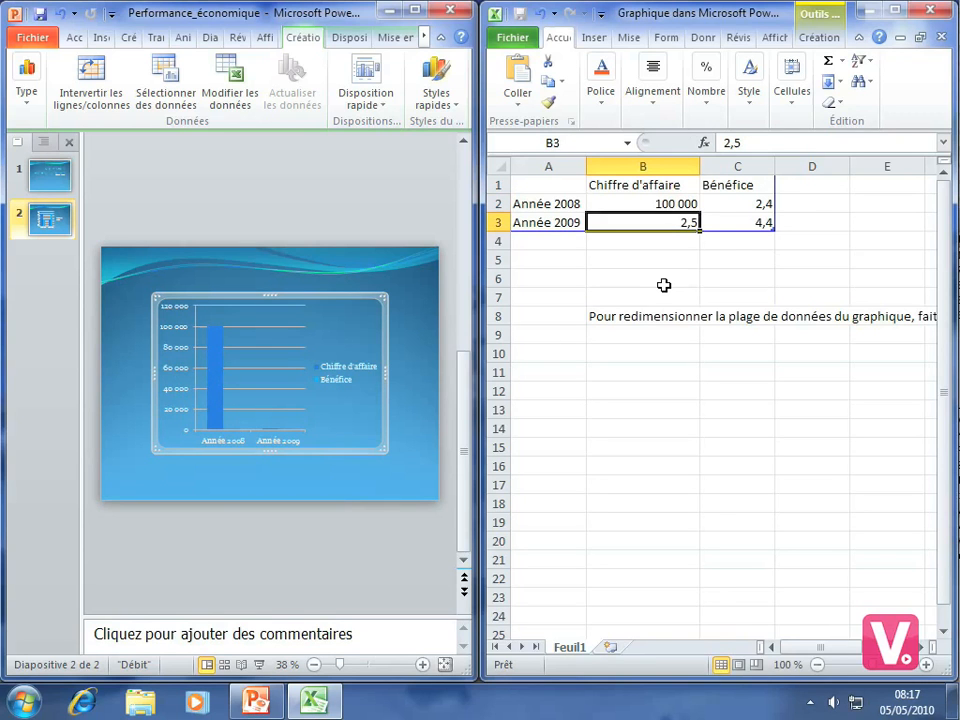
type("150")
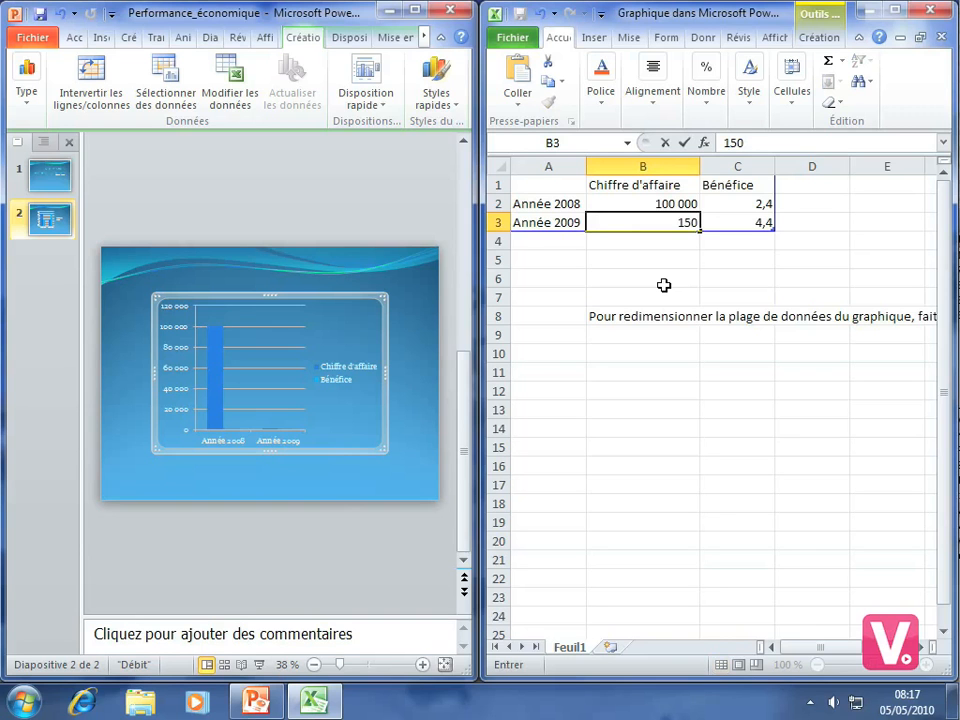
type(" 000")
key("Return")
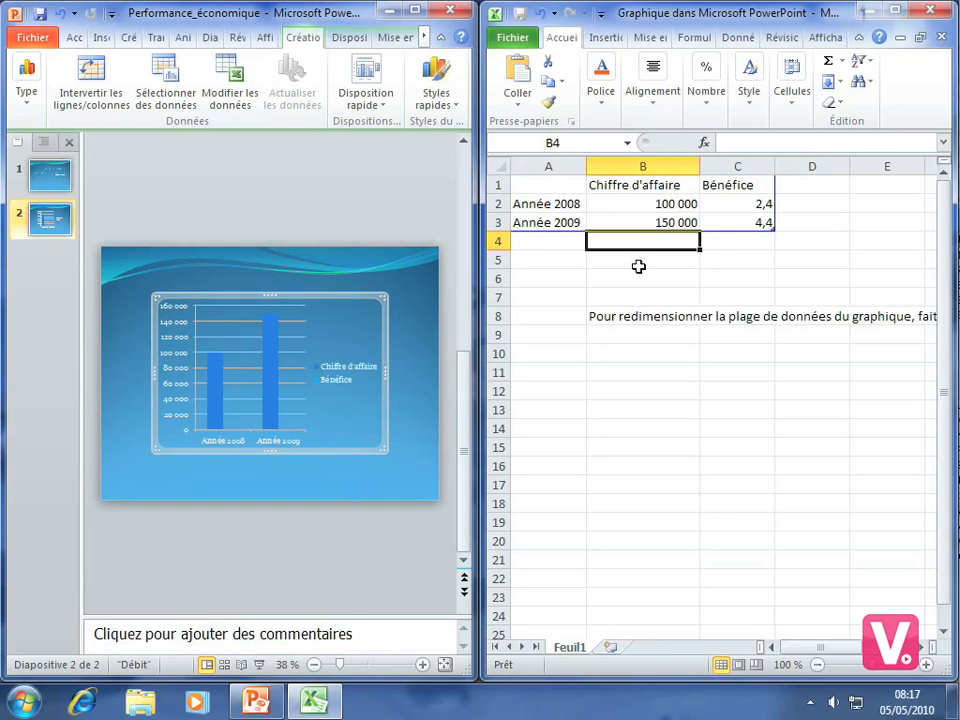
Set the Bénéfice values to 20 000 for 2008 and 35 000 for 2009, and close the chart's data sheet.
left_click(739, 200)
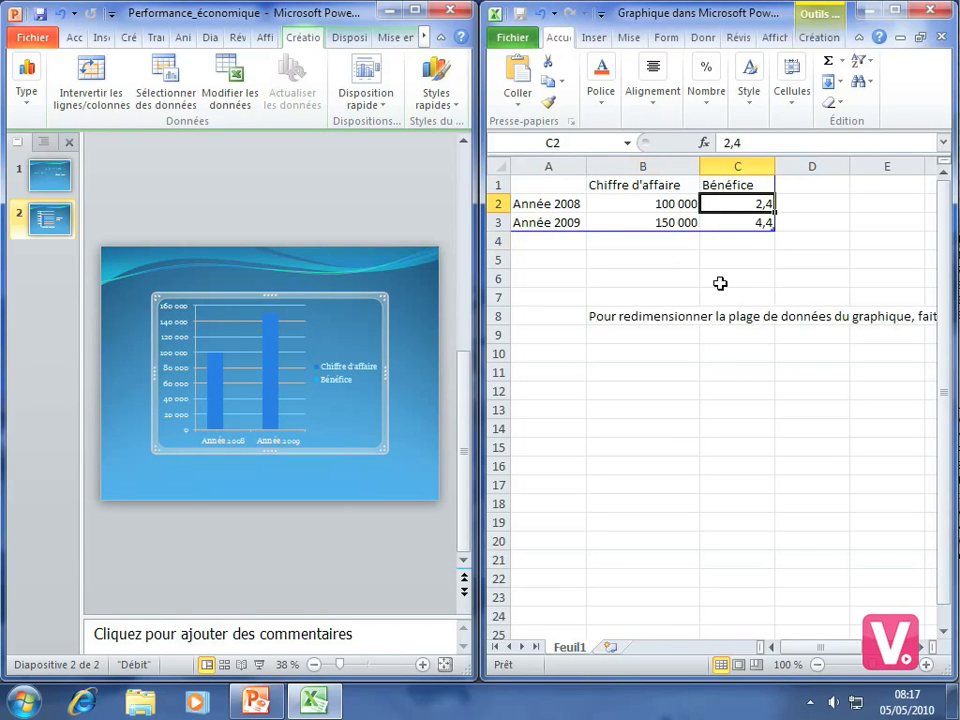
type("20 000")
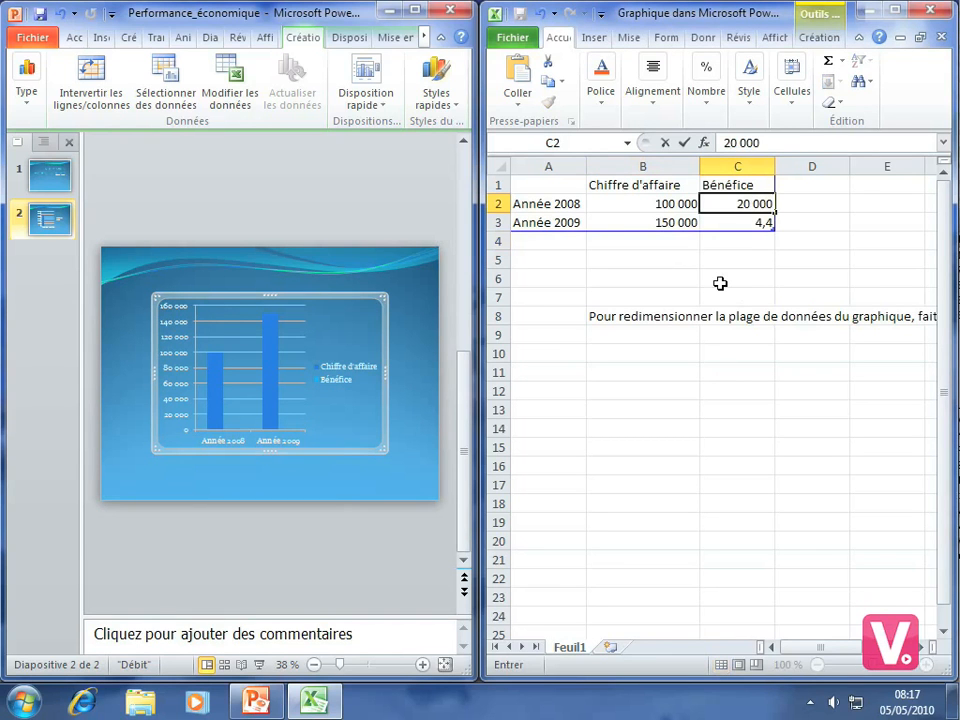
key("Return")
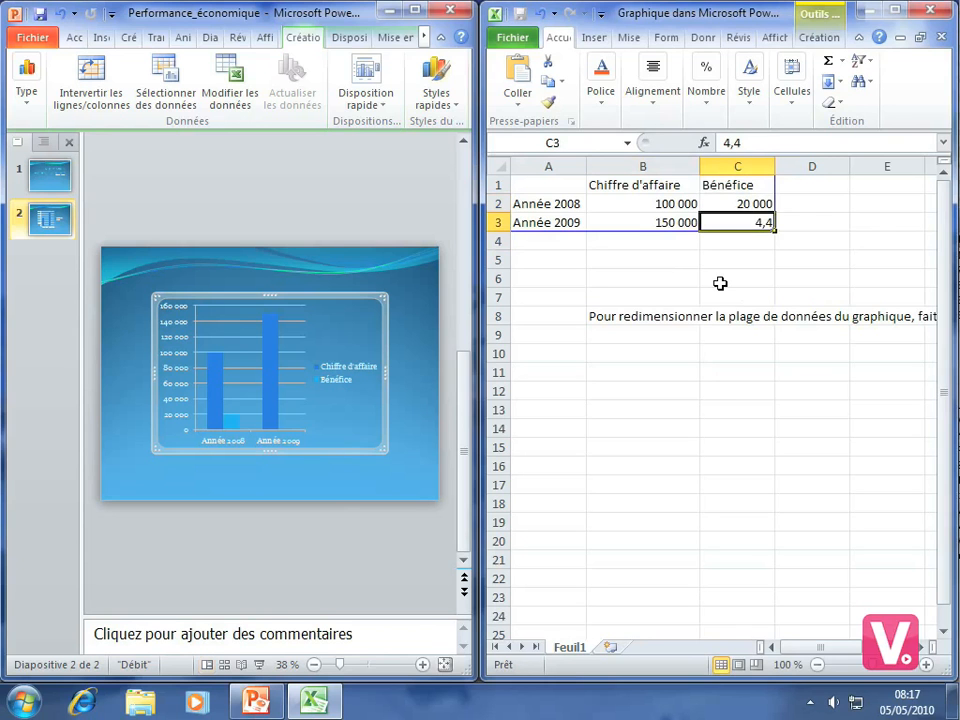
type("5")
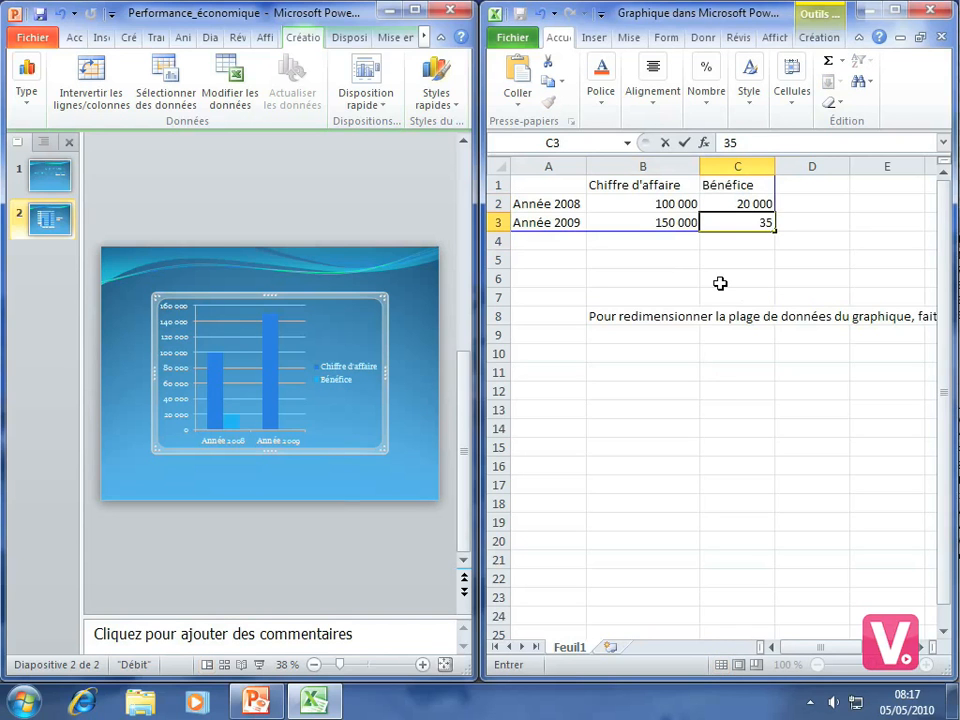
type(" 000")
key("Return")
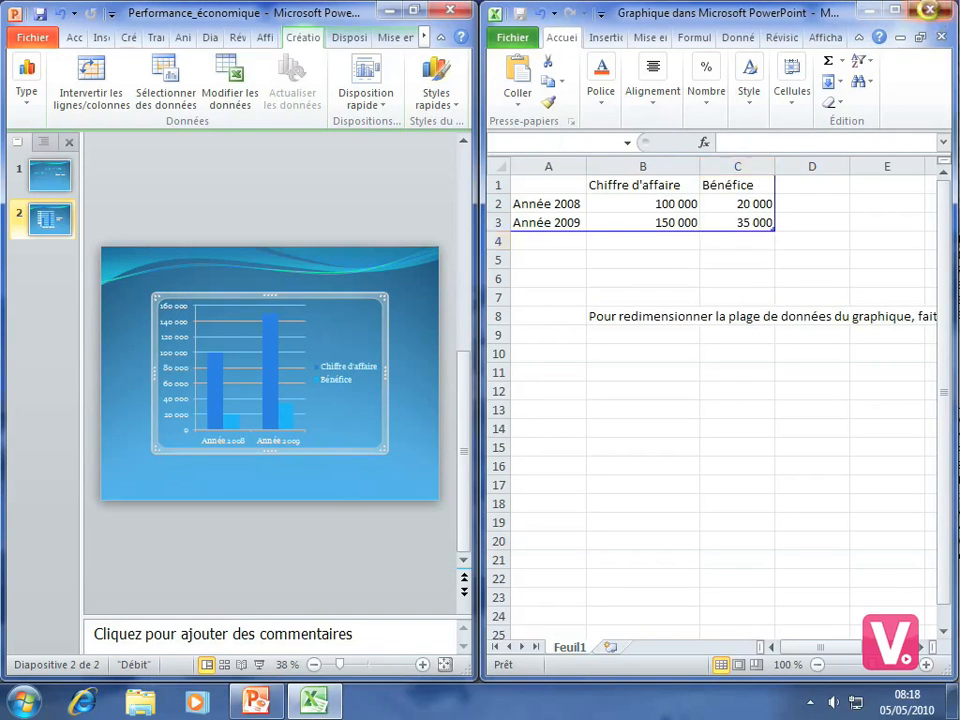
left_click(935, 18)
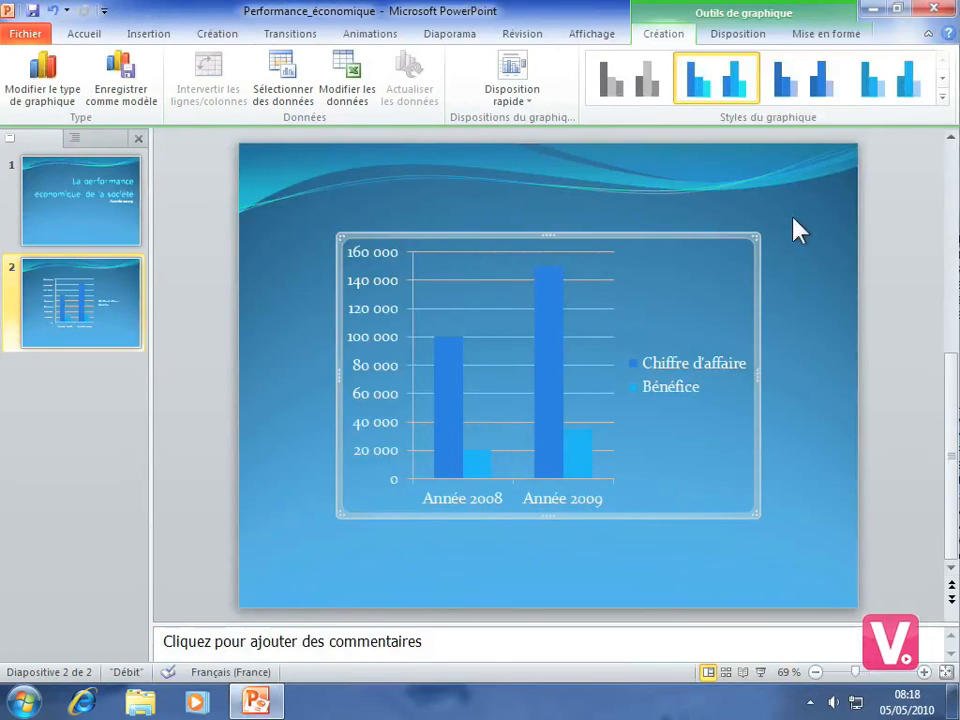